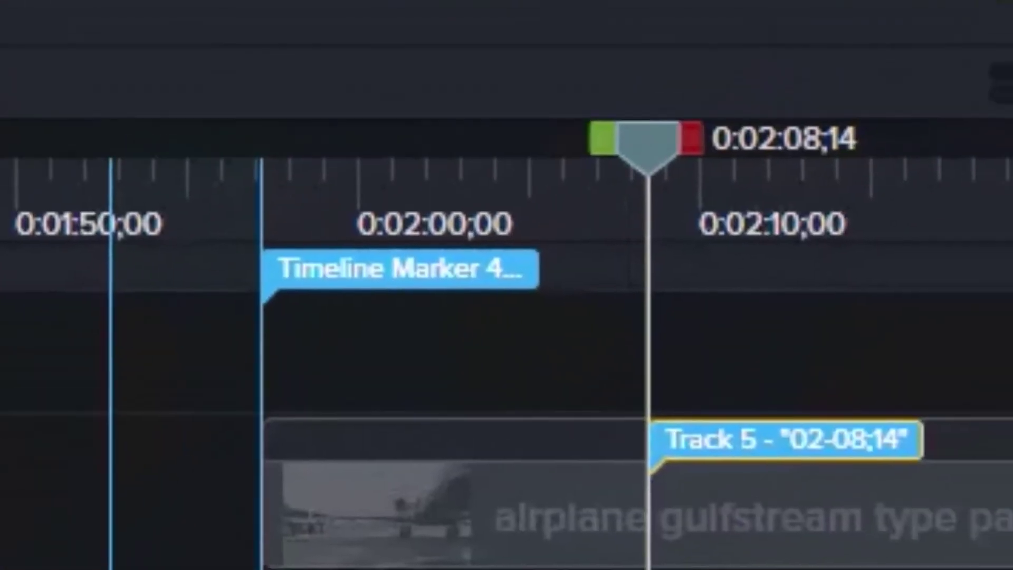
- Run Time Code Generator on the project's markers with a 0:00 entry to create Time Code Demo Project 1.txt
left_click(120, 285)
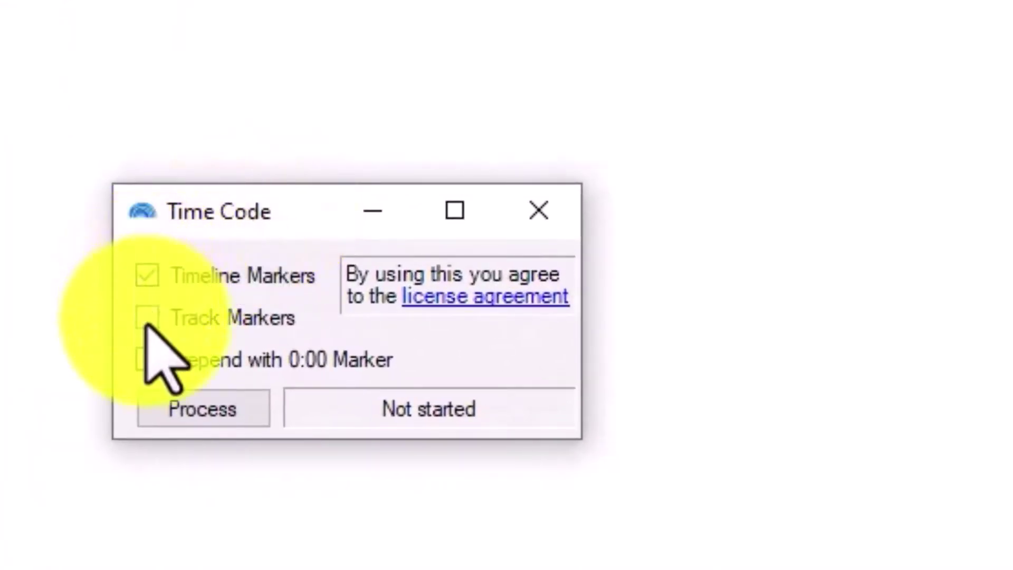
left_click(144, 359)
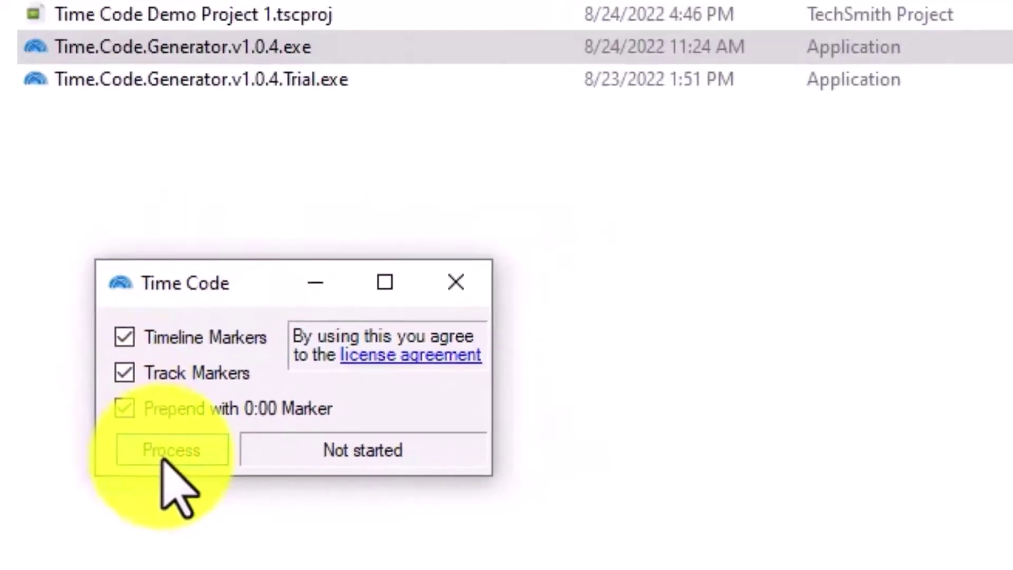
left_click(168, 453)
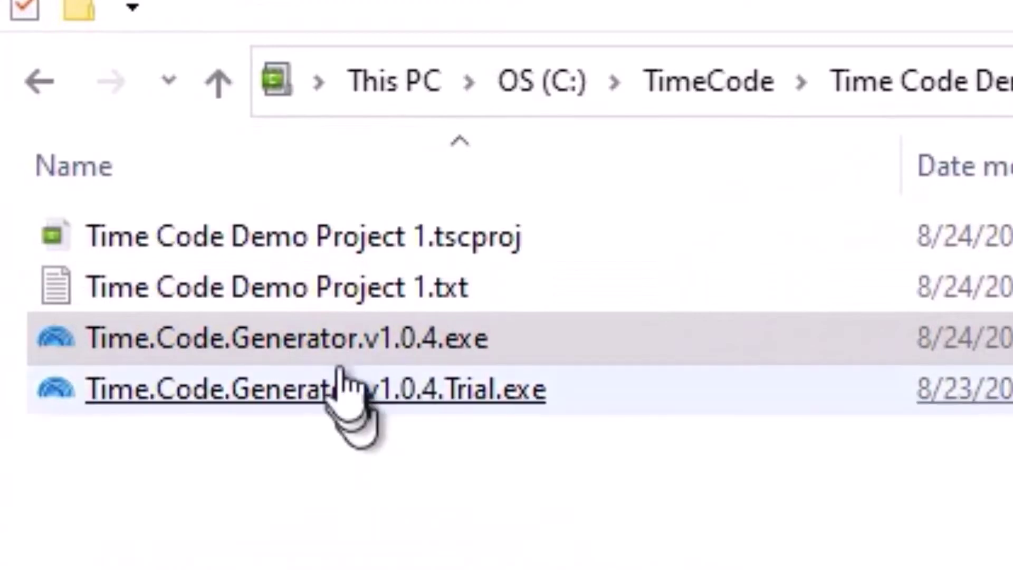
- Open Time Code Demo Project 1.txt in Notepad and carry its timestamp lines into the YouTube description
double_click(422, 286)
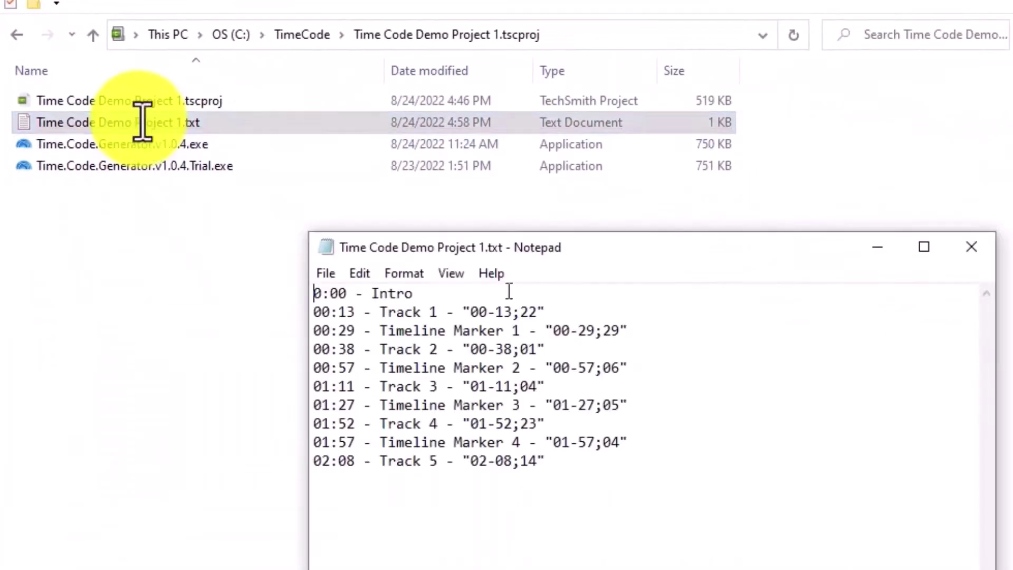
left_click_drag(565, 464, 340, 378)
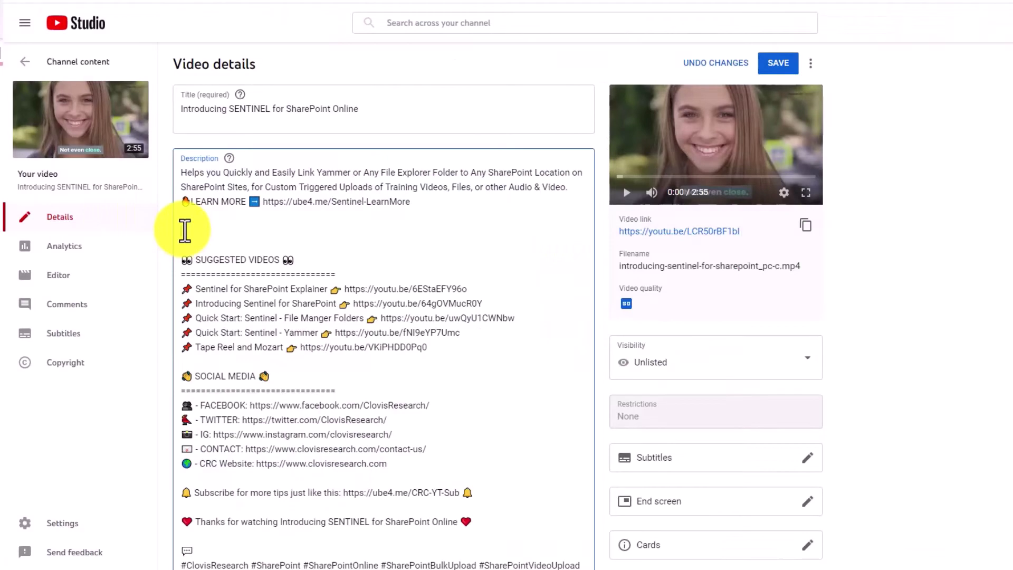
type("0:00 - Intro 00:13 - Track 1 - \"00-13;22\" 00:29 - Timeline Marker 1 - \"00-29;29\" 00:38 - Track 2 - \"00-38;01\" 00:57 - Timeline Marker 2 - \"00-57;06\" 01:11 - Track 3 - \"01-11;04\" 01:27 - Timeline Marker 3 - \"01-27;05\" 01:52 - Track 4 - \"01-52;23\" 01:57 - Timeline Marker 4 - \"01-57;04\" 02:08 - Track 5 - \"02-08;14\"")
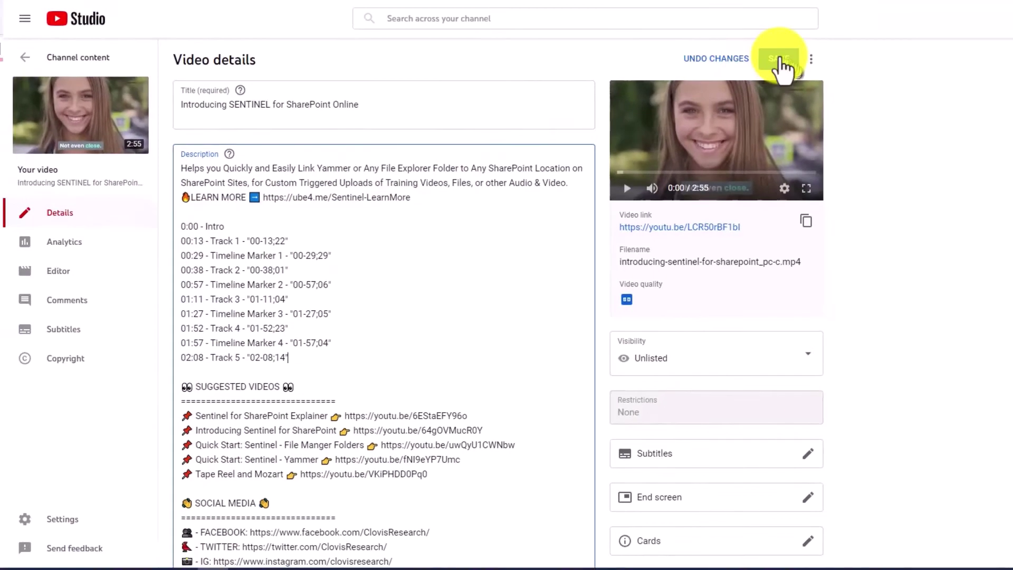
- Save the video details with the timestamp list in the description
left_click(779, 59)
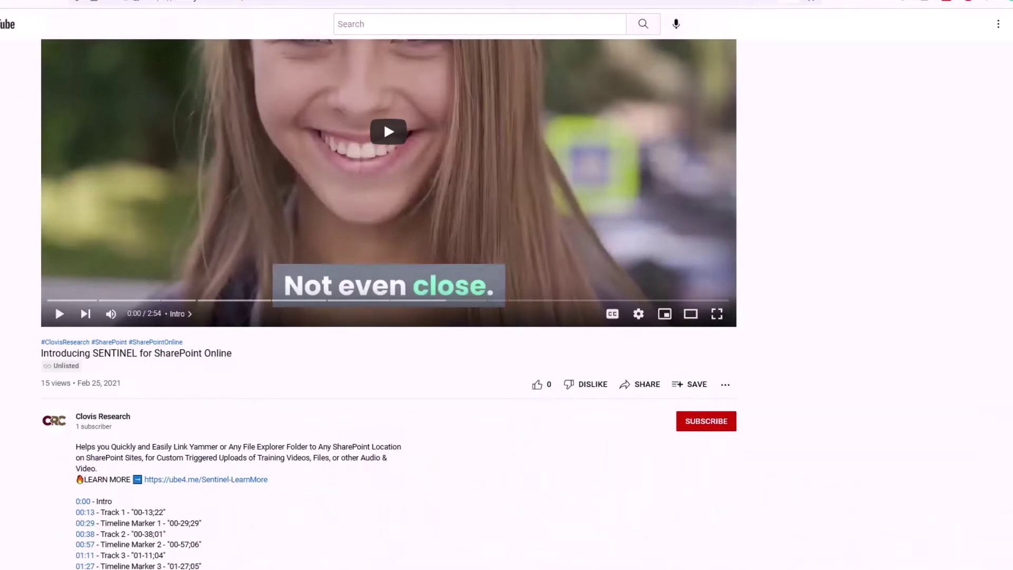
- Return to the TimeCode folder and launch Time.Code.Generator.v1.0.4.exe
key("alt+Tab")
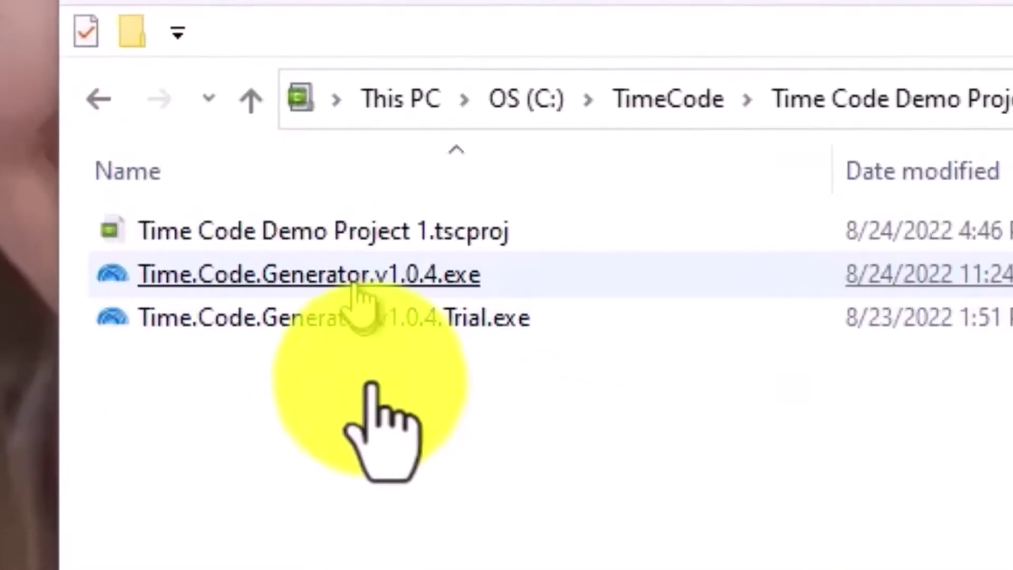
left_click(384, 161)
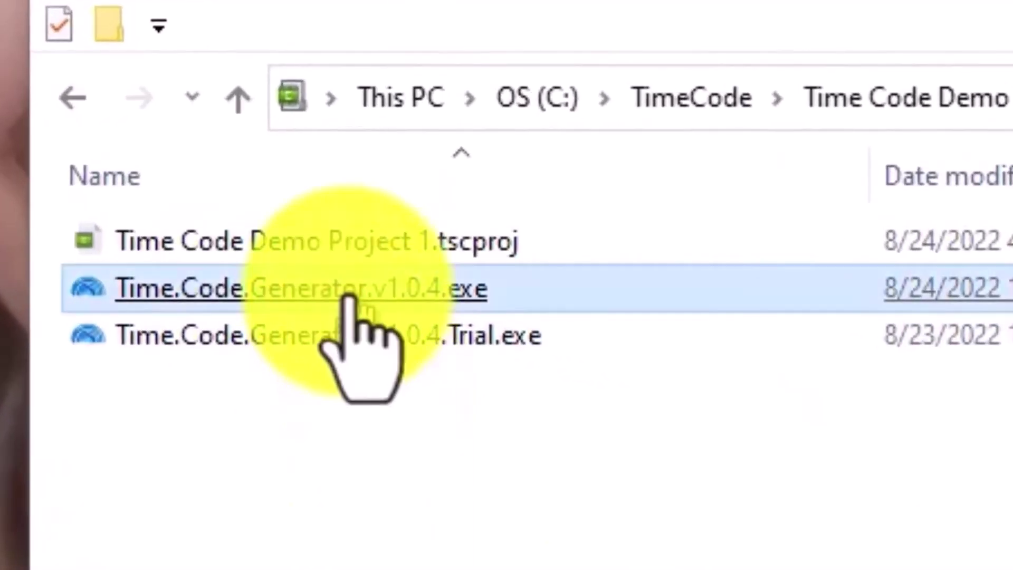
double_click(348, 301)
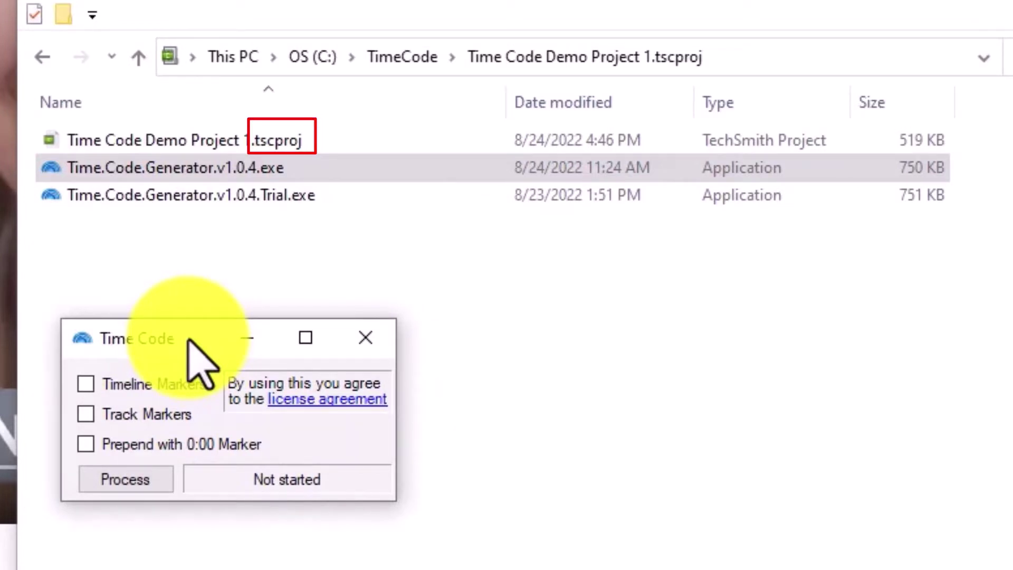
- Enable Timeline Markers, Track Markers and Prepend with 0:00 Marker in Time Code Generator
left_click(85, 385)
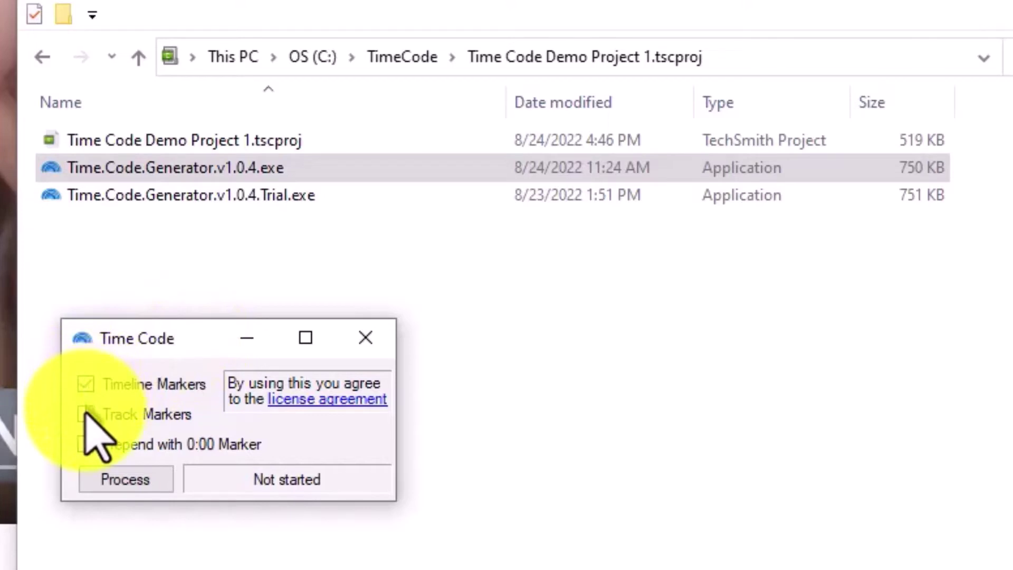
left_click(86, 413)
left_click(86, 385)
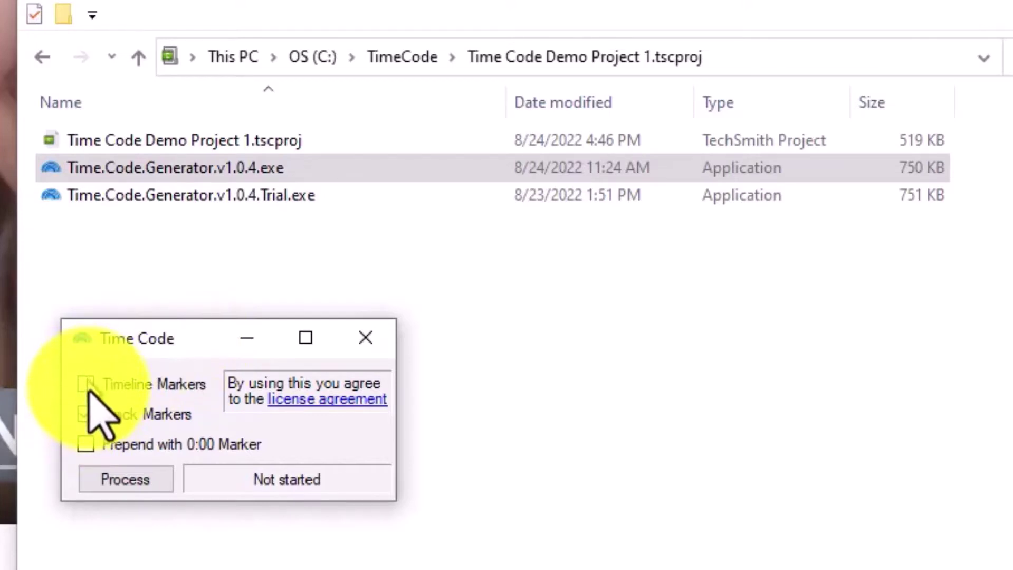
left_click(86, 412)
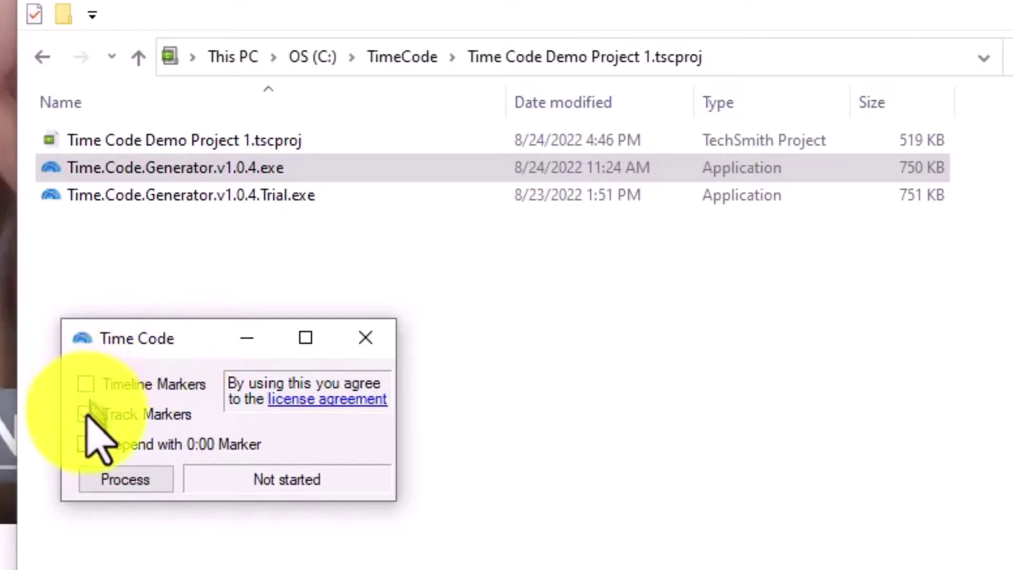
left_click(84, 384)
left_click(86, 413)
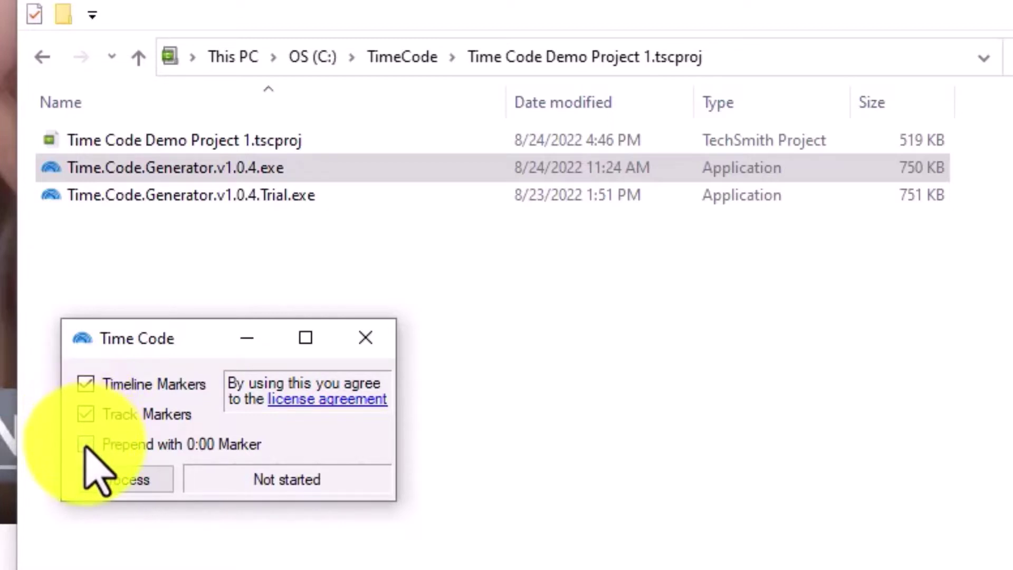
left_click(85, 444)
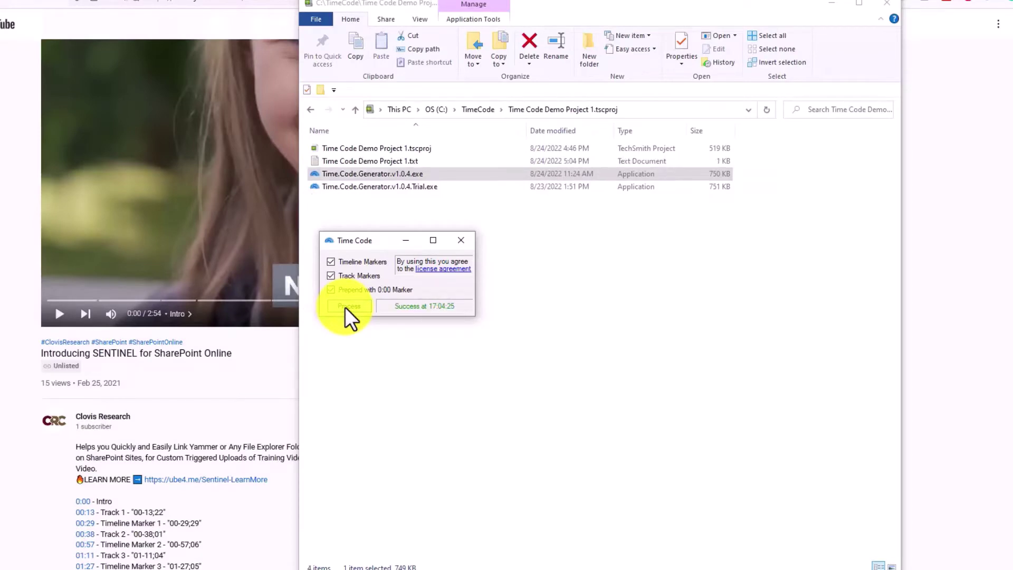
- Open Time Code Demo Project 1.txt in Notepad and select the ten timestamp lines
left_click(389, 167)
double_click(389, 168)
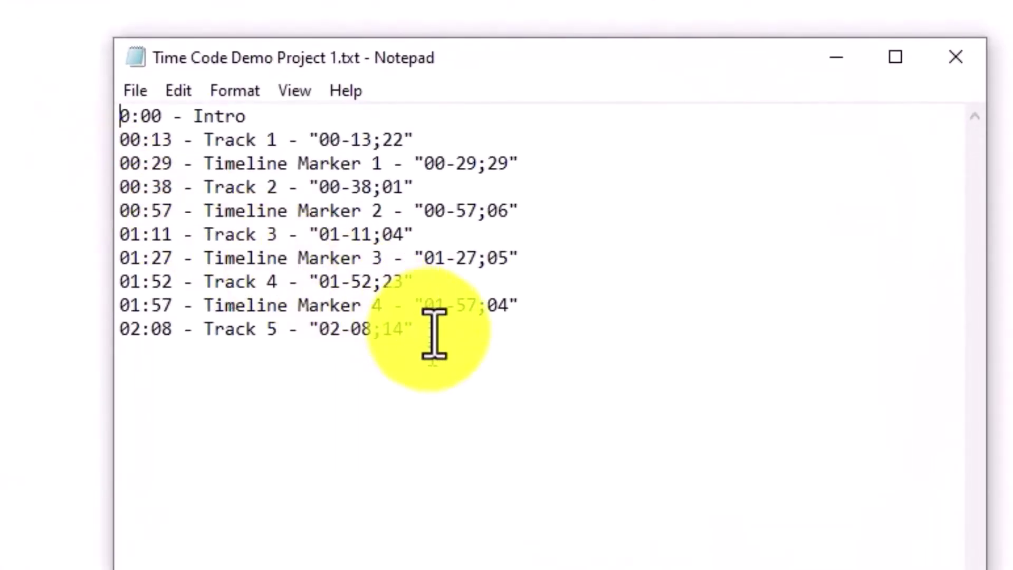
left_click_drag(430, 328, 117, 121)
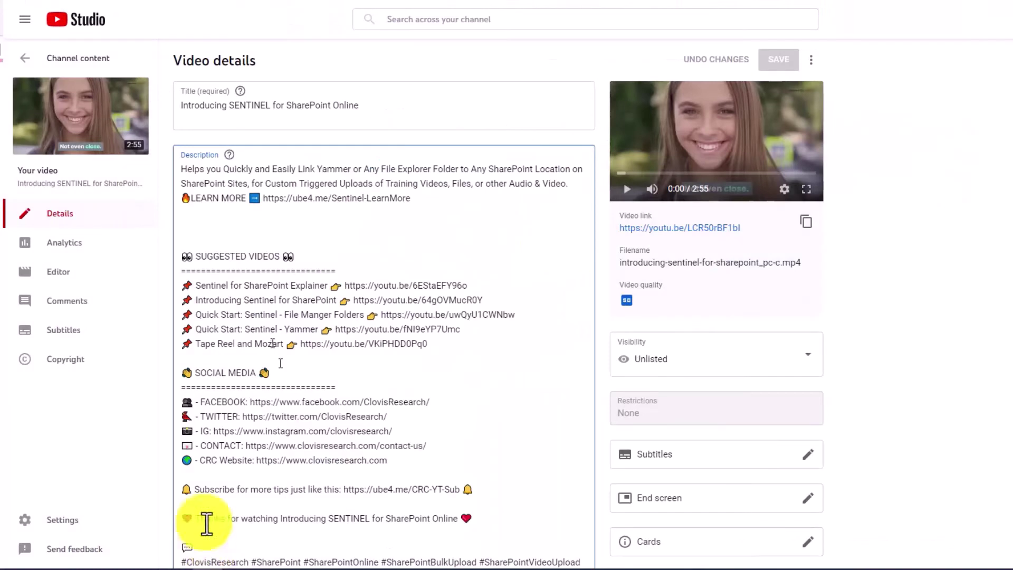
- Paste the timestamp list below the LEARN MORE line in the description and save
left_click(185, 225)
type("00:00 - Intro 00:13 - Track 1 - \"00-13;22\" 00:29 - Timeline Marker 1 - \"00-29;29\" 00:38 - Track 2 - \"00-38;01\" 00:57 - Timeline Marker 2 - \"00-57;06\" 01:11 - Track 3 - \"01-11;04\" 01:27 - Timeline Marker 3 - \"01-27;05\" 01:52 - Track 4 - \"01-52;23\" 01:57 - Timeline Marker 4 - \"01-57;04\" 02:08 - Track 5 - \"02-08;14\"")
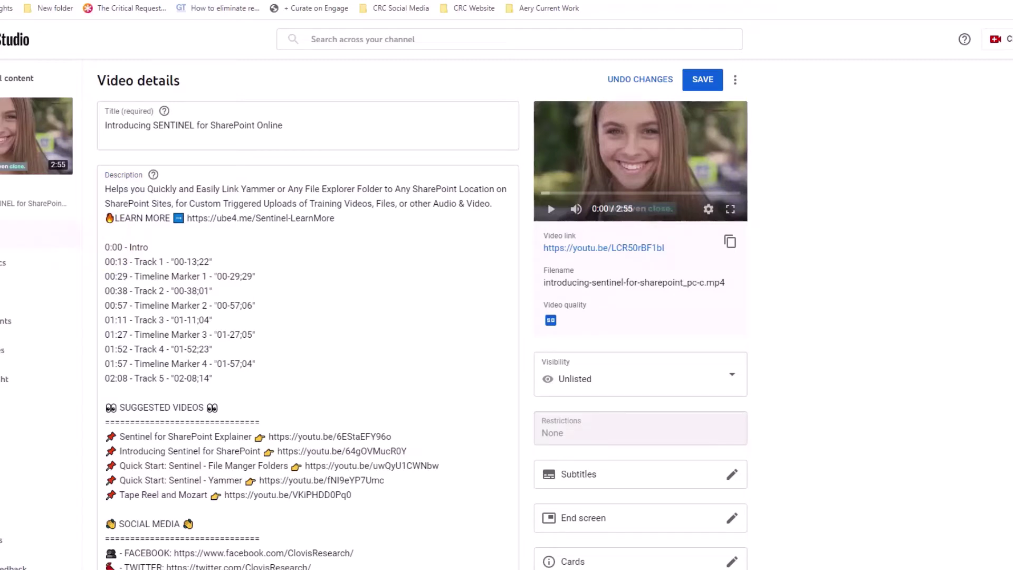
left_click(706, 84)
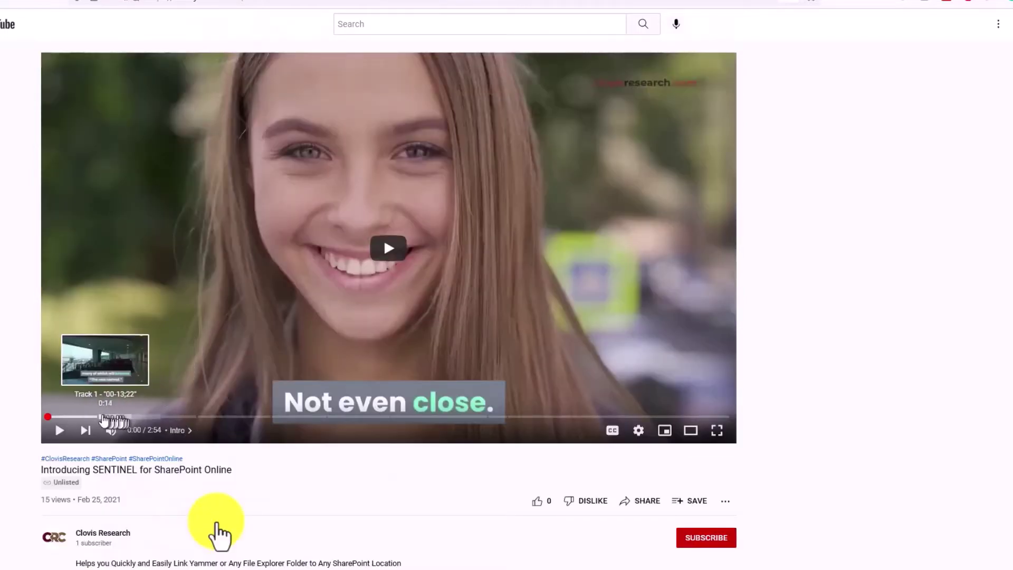
- Scroll the watch page down to the clickable timestamps and the Chapters carousel
scroll(226, 530, "down", 3)
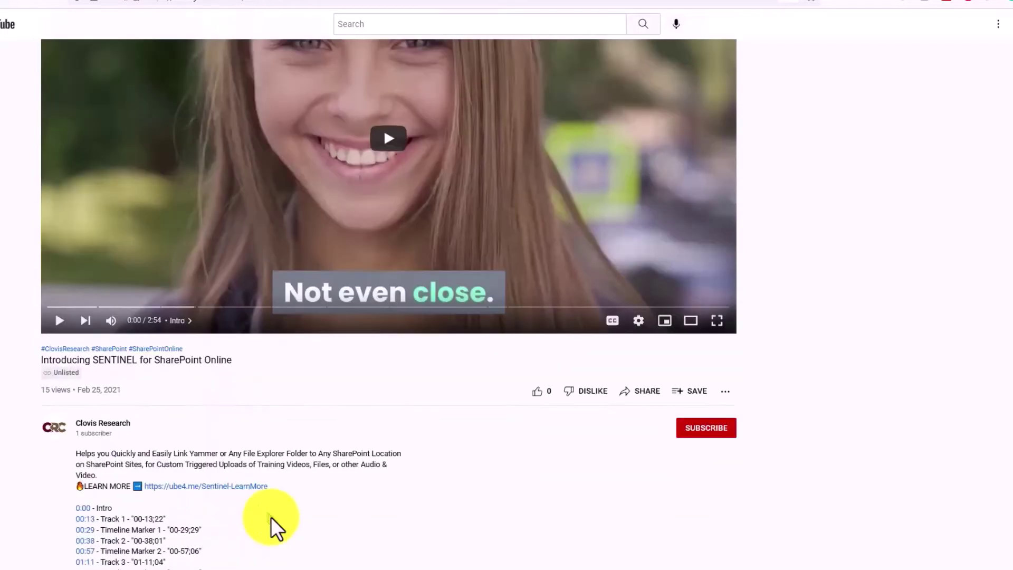
scroll(270, 527, "down", 1)
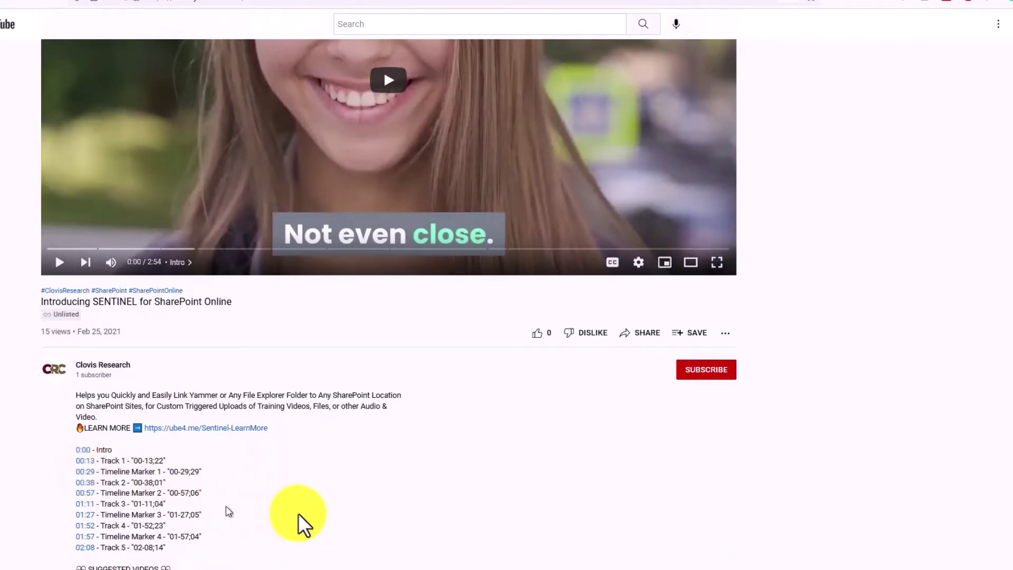
scroll(301, 515, "down", 5)
scroll(300, 515, "down", 4)
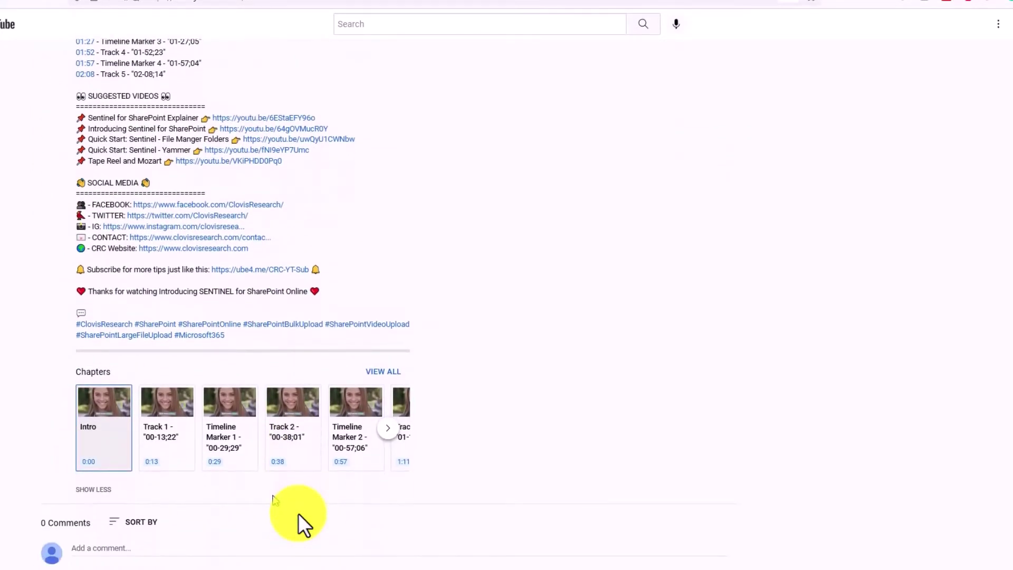
scroll(298, 512, "up", 1)
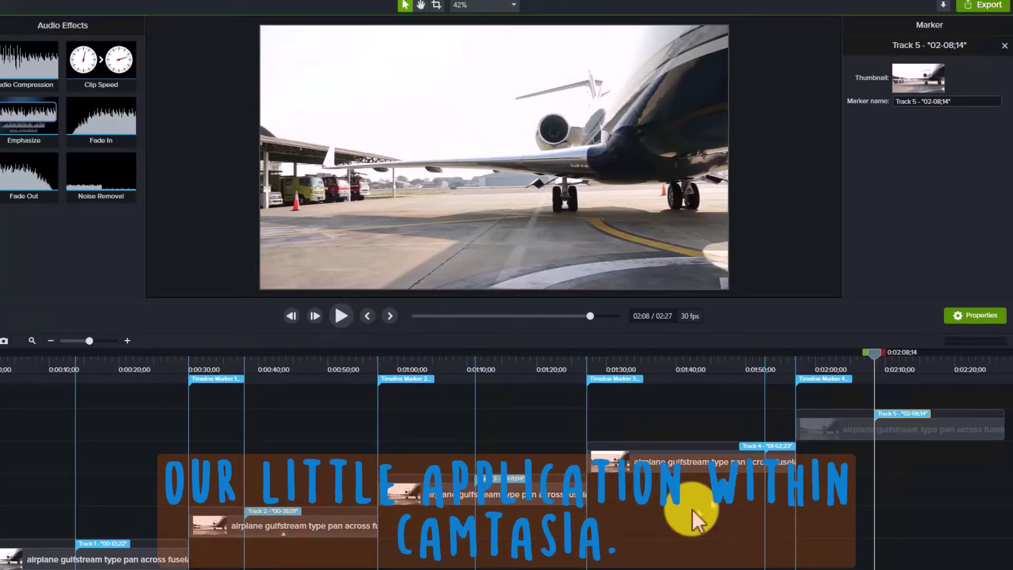
- Begin a YouTube export from Camtasia with Create table of contents from markers ticked
left_click(982, 7)
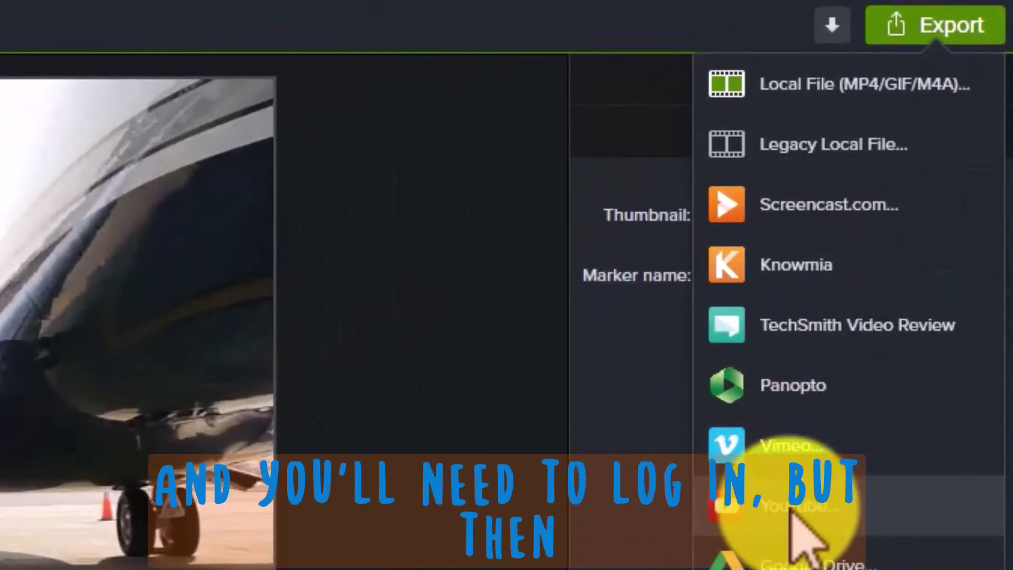
left_click(794, 507)
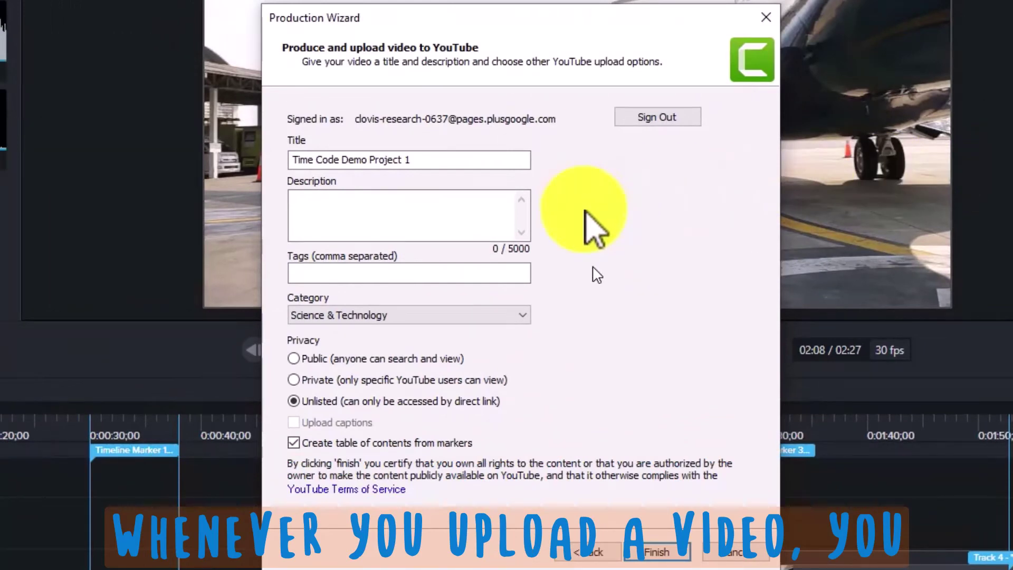
left_click(294, 443)
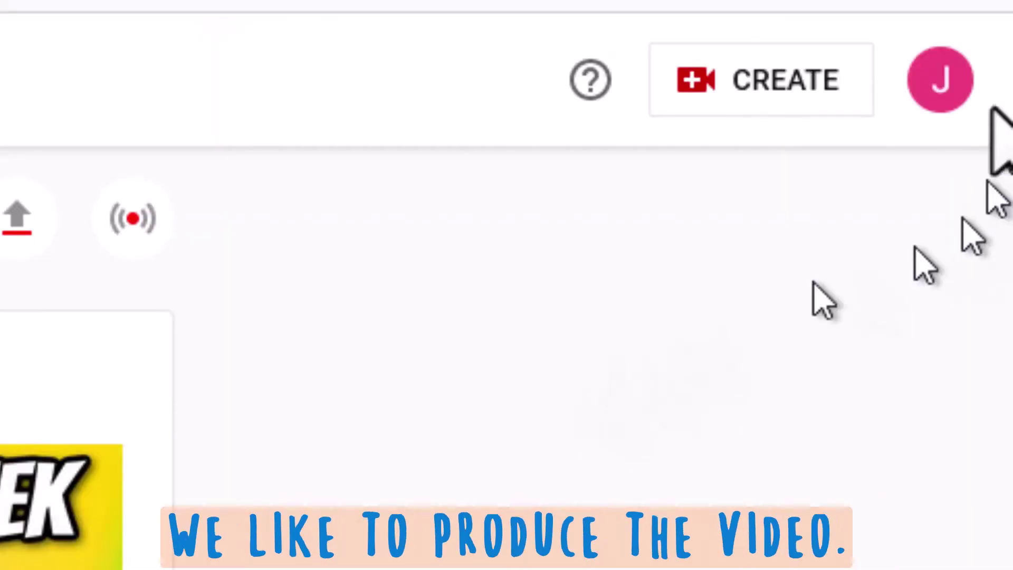
- Start a new YouTube Studio upload by dropping the video file into the upload dialog
left_click(701, 96)
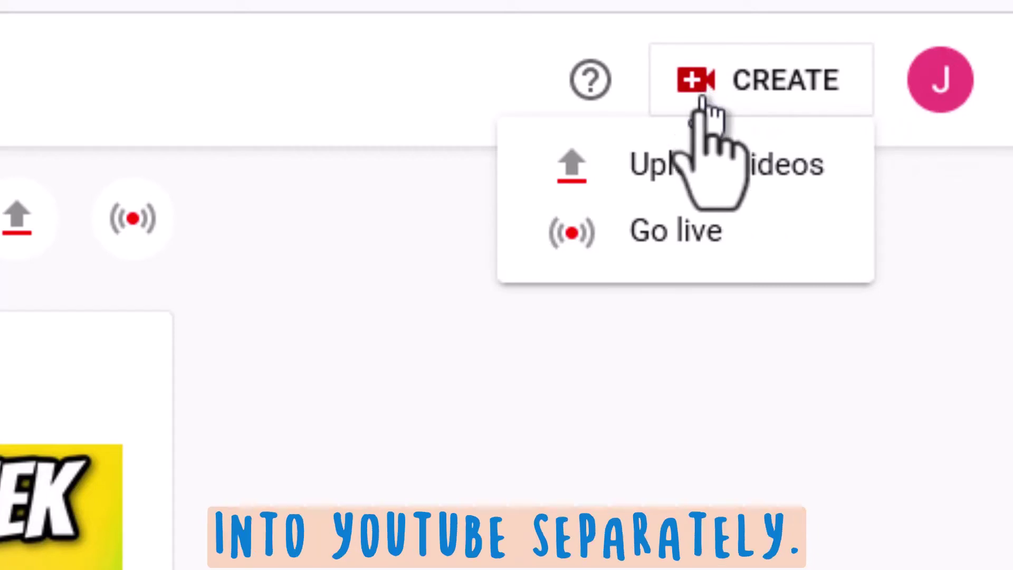
left_click(707, 163)
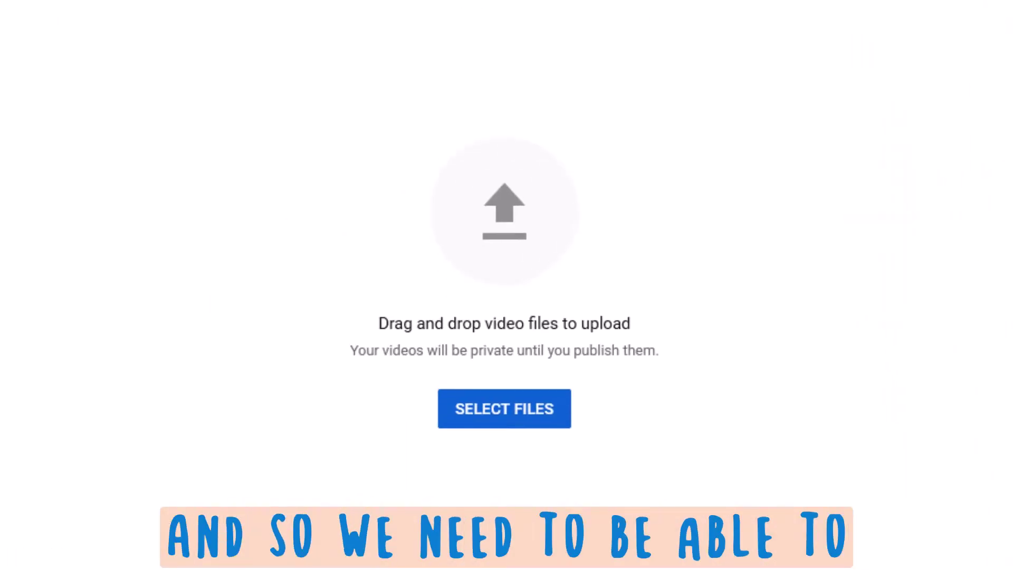
left_click_drag(63, 379, 386, 286)
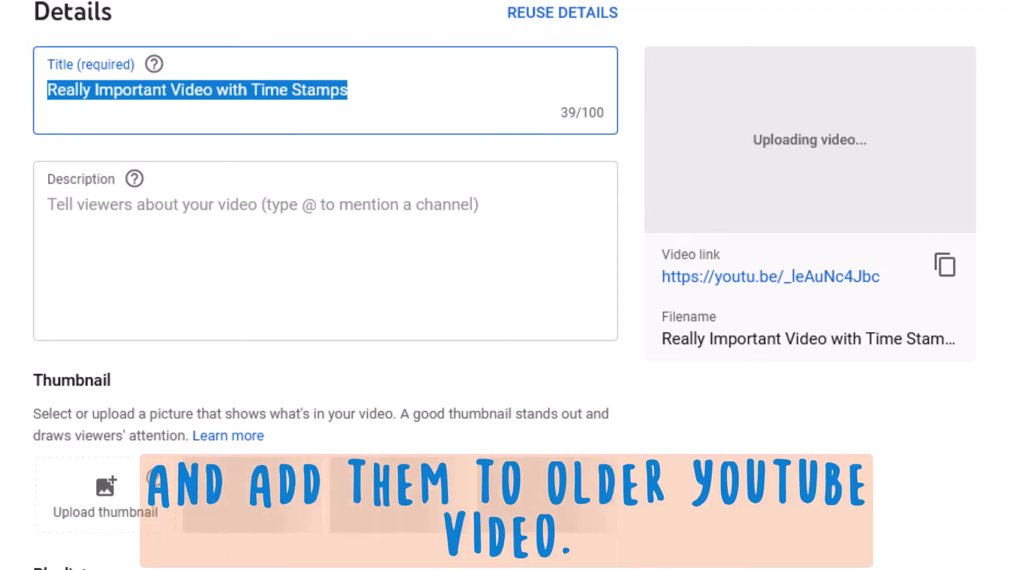
scroll(325, 264, "down", 3)
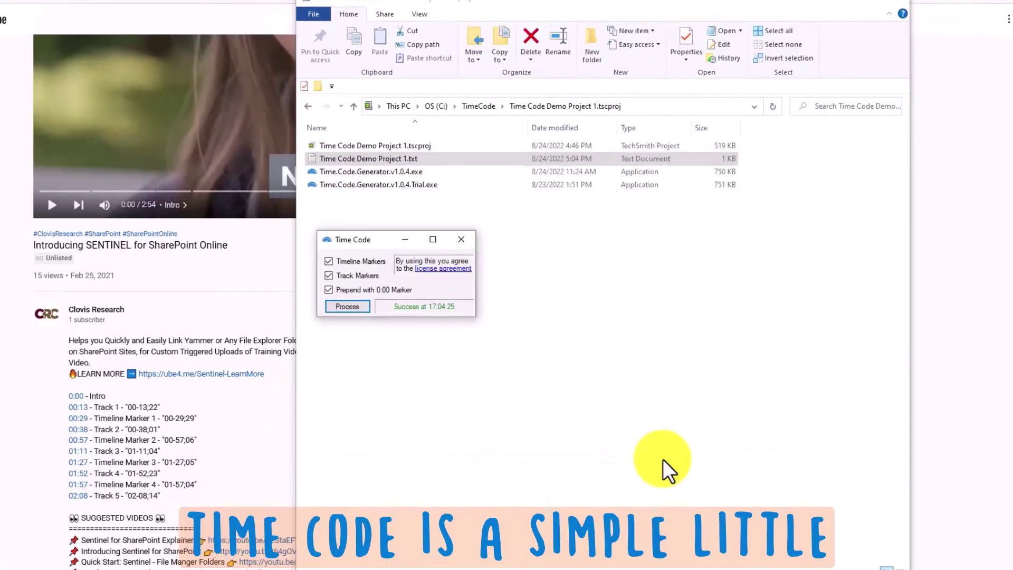